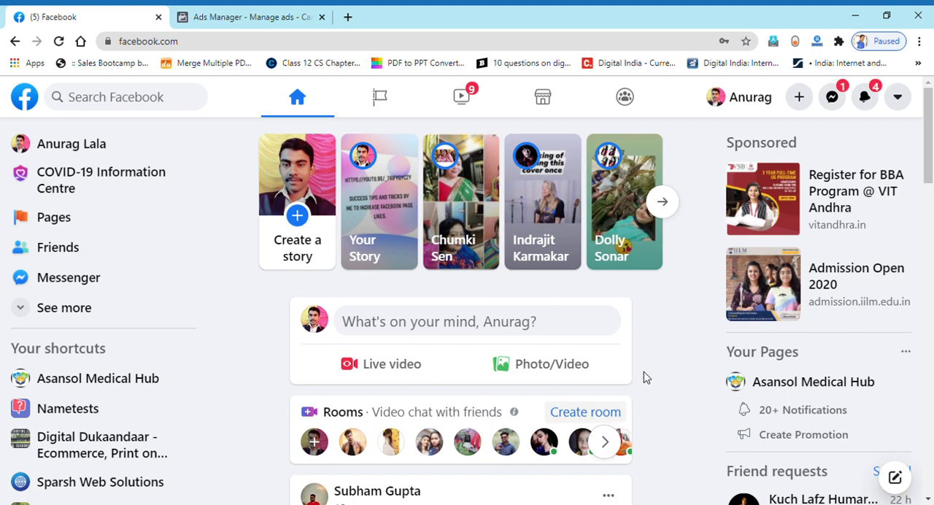
- Open Facebook's ad creation page from the home feed, then switch to the Ads Manager campaign list
click(805, 102)
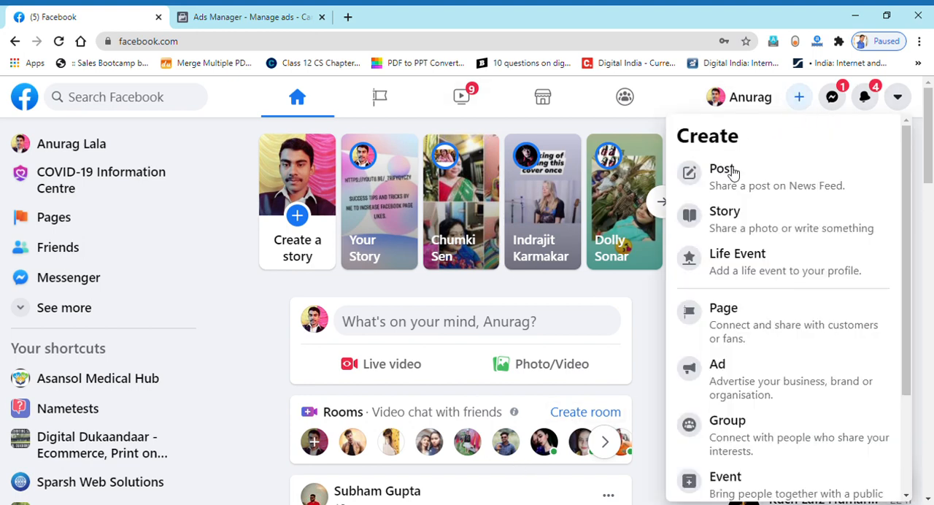
click(733, 384)
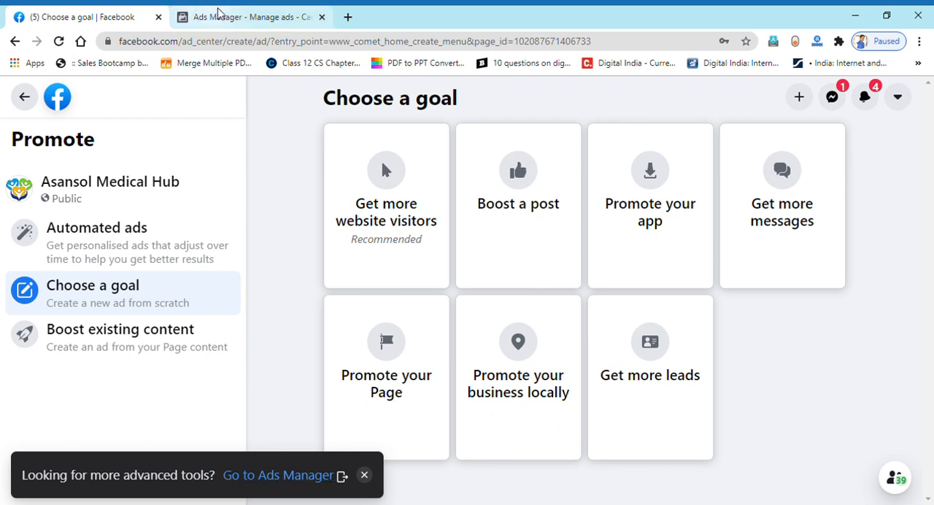
click(219, 16)
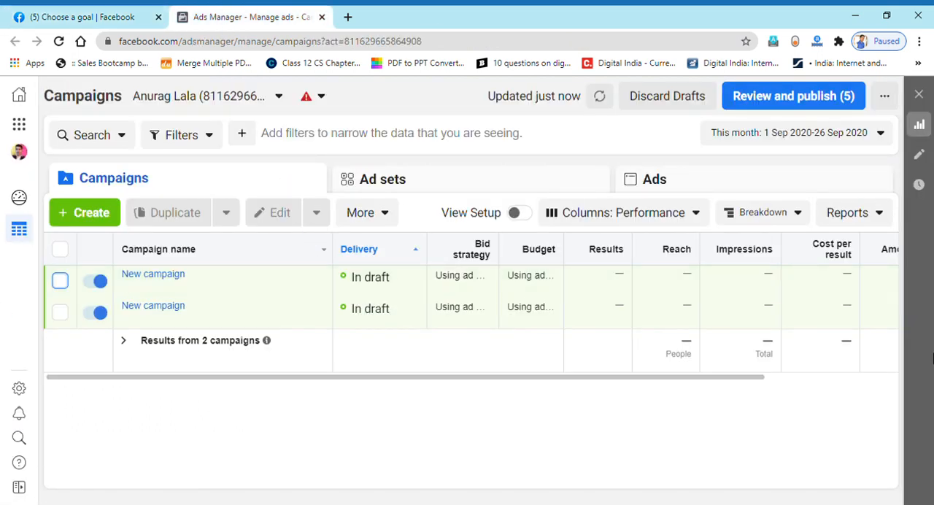
- Select the first draft campaign and start creating a new automated rule for it
mouse_move(133, 293)
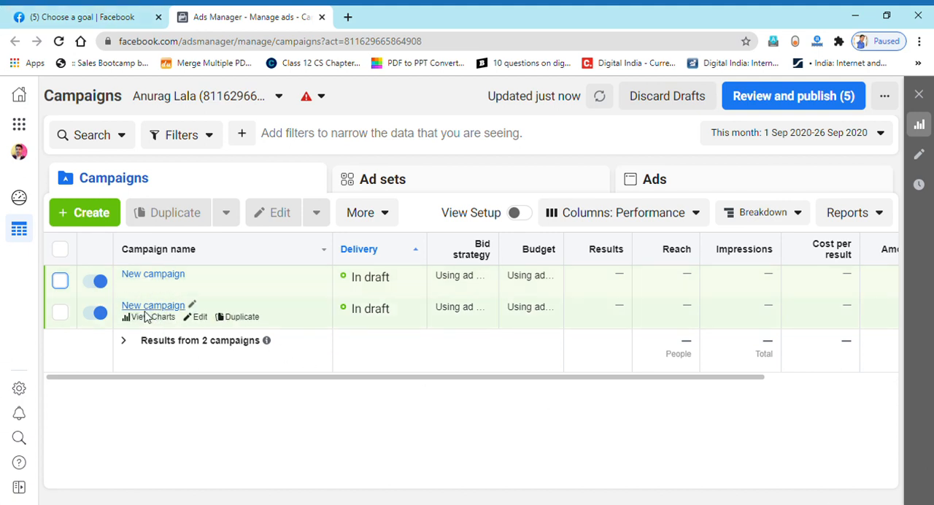
click(62, 283)
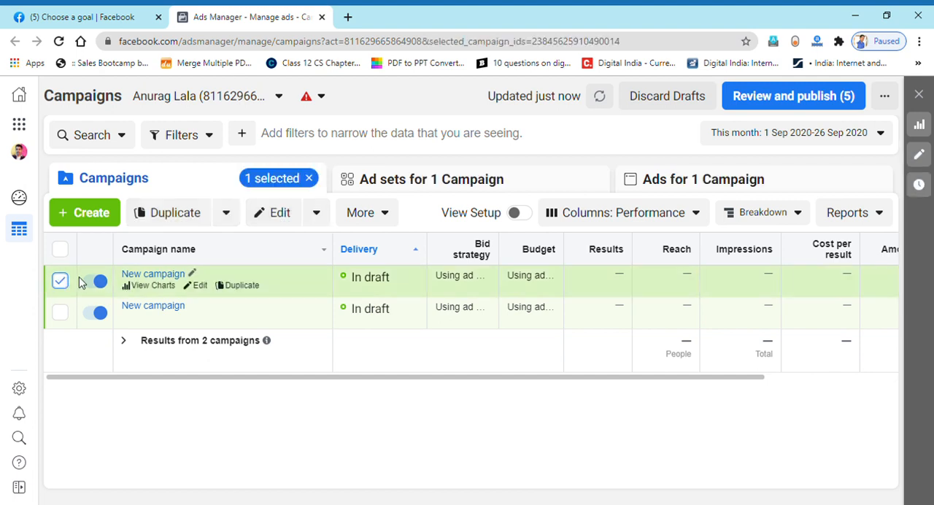
click(376, 213)
scroll(377, 271, down, 3)
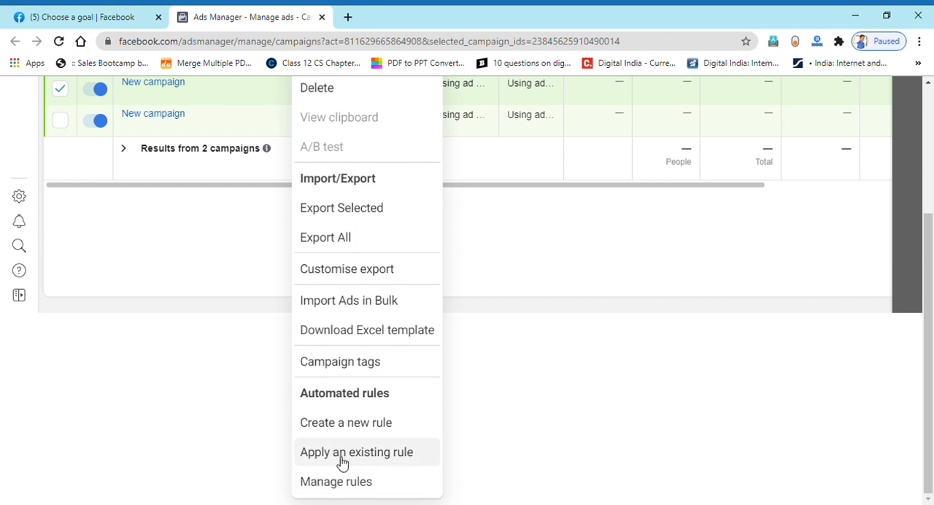
click(356, 422)
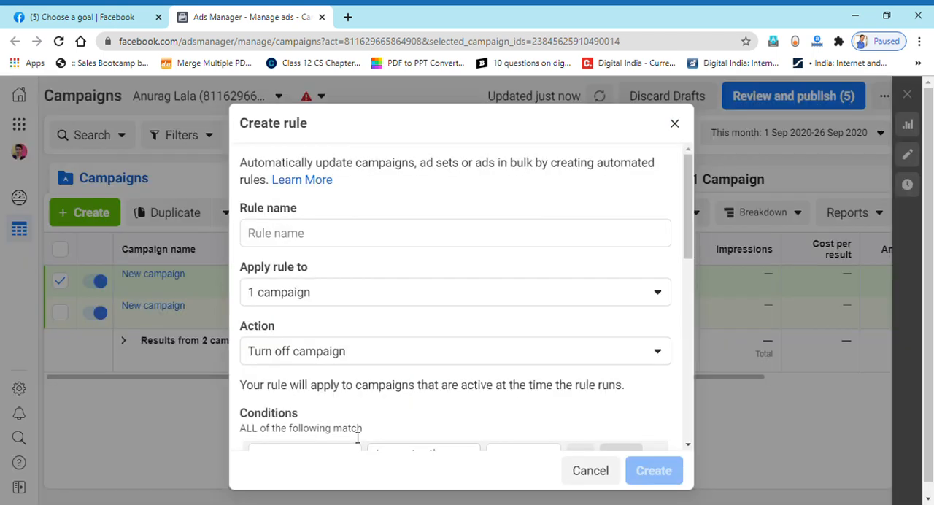
- Name the new rule "Turn off"
click(275, 238)
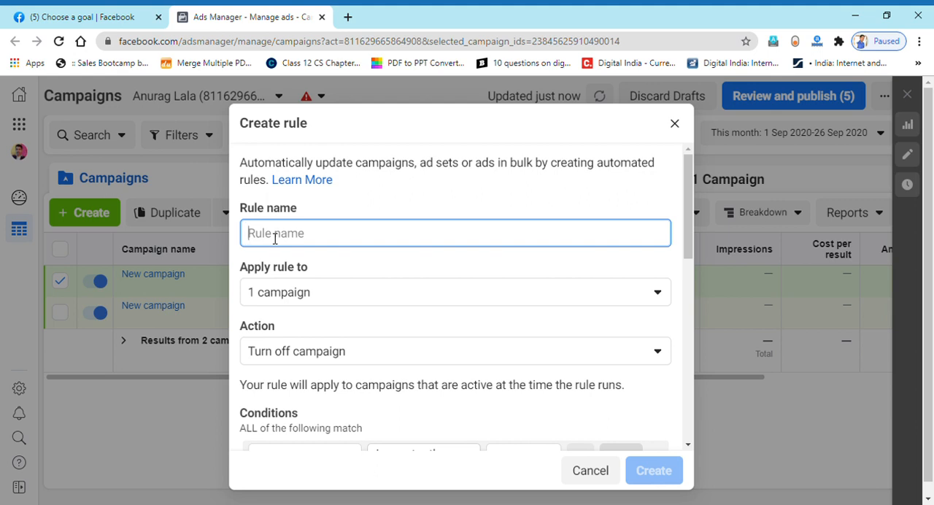
text(Turn off)
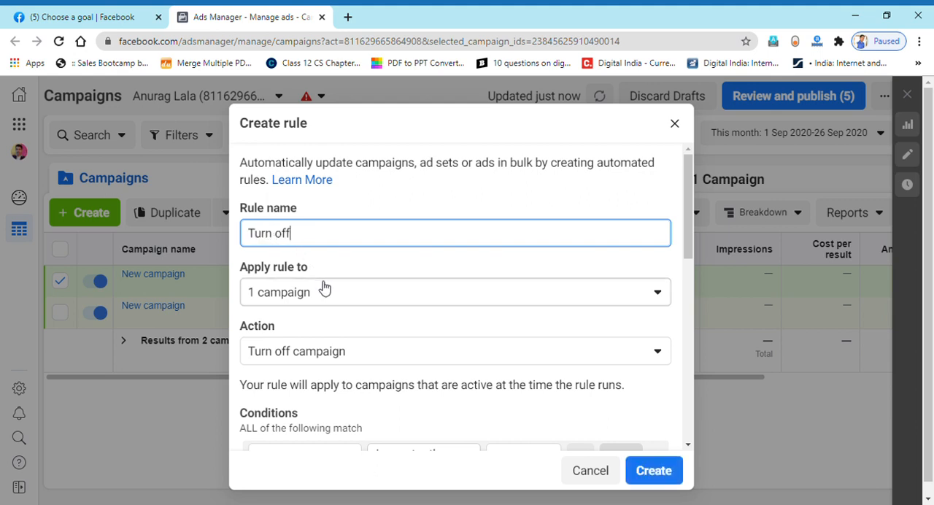
- Keep the rule applied to 1 campaign and choose Turn off campaign as its action
click(324, 290)
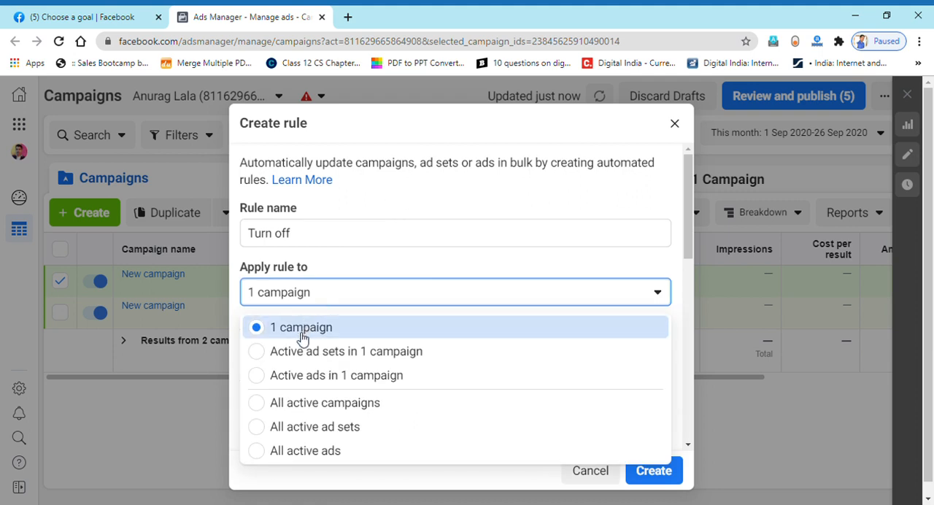
scroll(319, 411, down, 1)
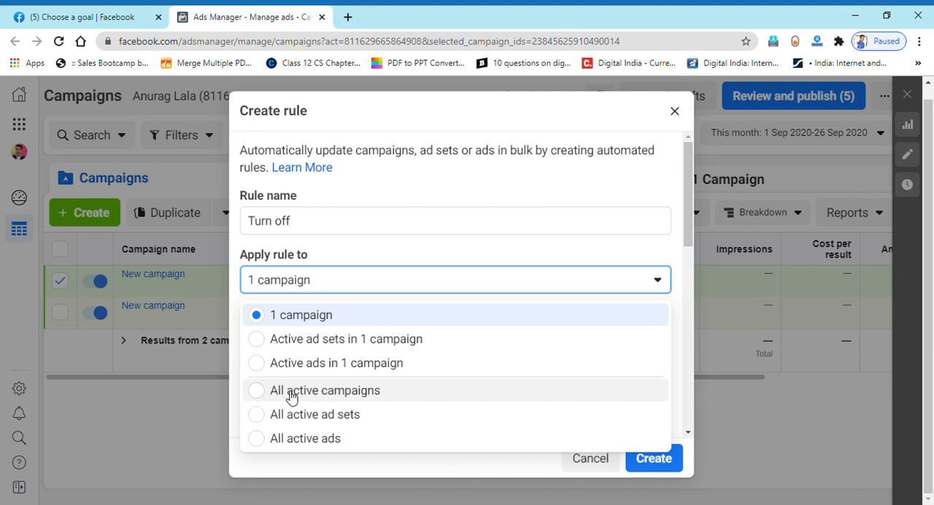
click(350, 184)
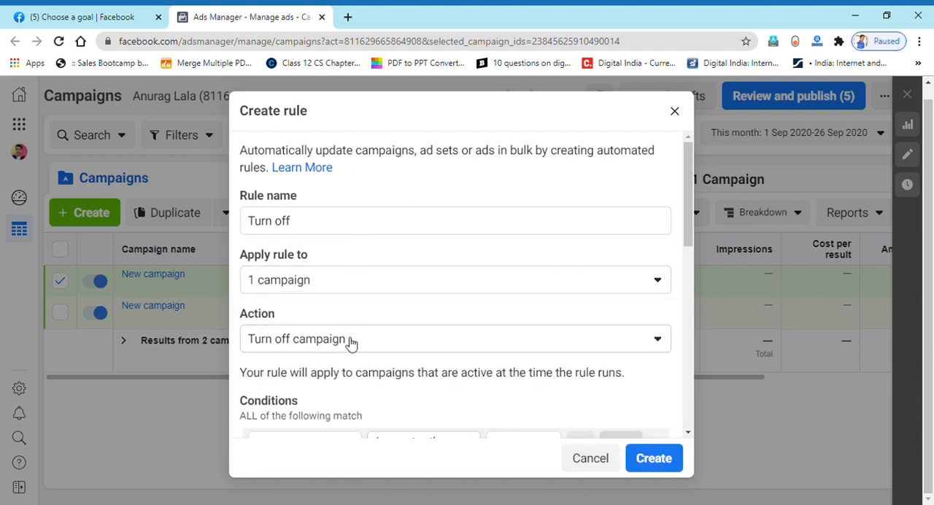
click(290, 348)
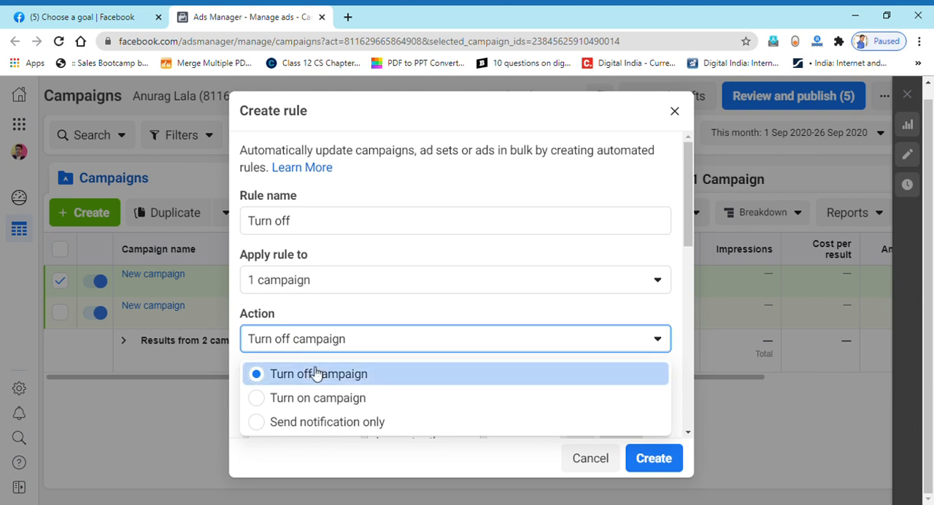
click(270, 373)
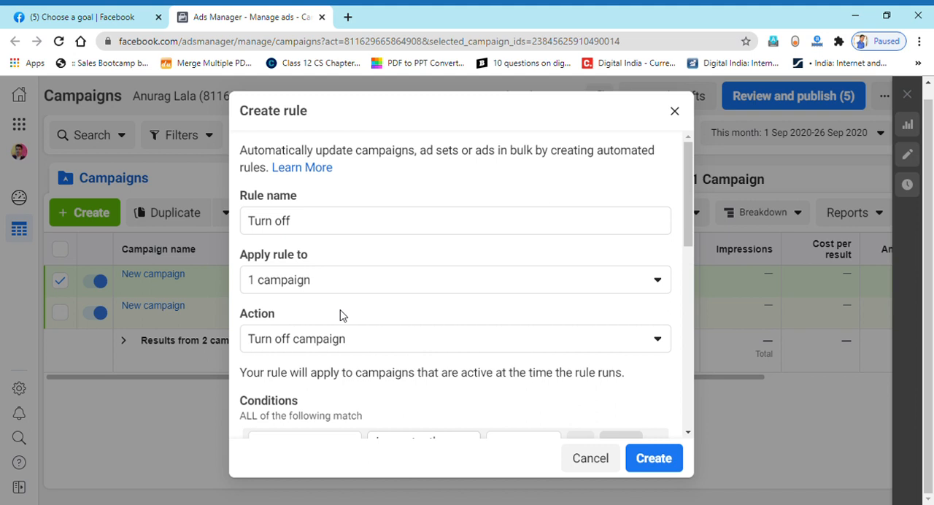
- Add a rule condition that Cost per Result is greater than 100
scroll(340, 315, down, 3)
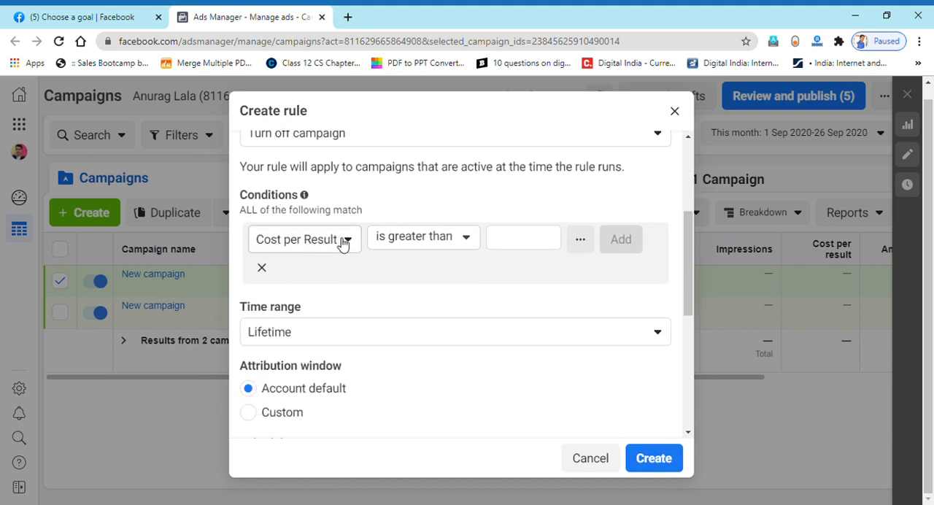
click(509, 246)
text(100)
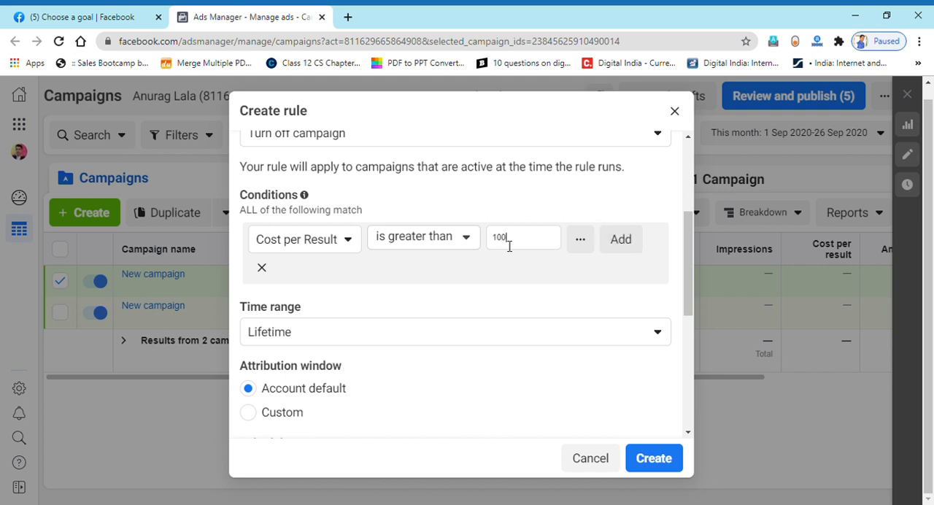
key(Return)
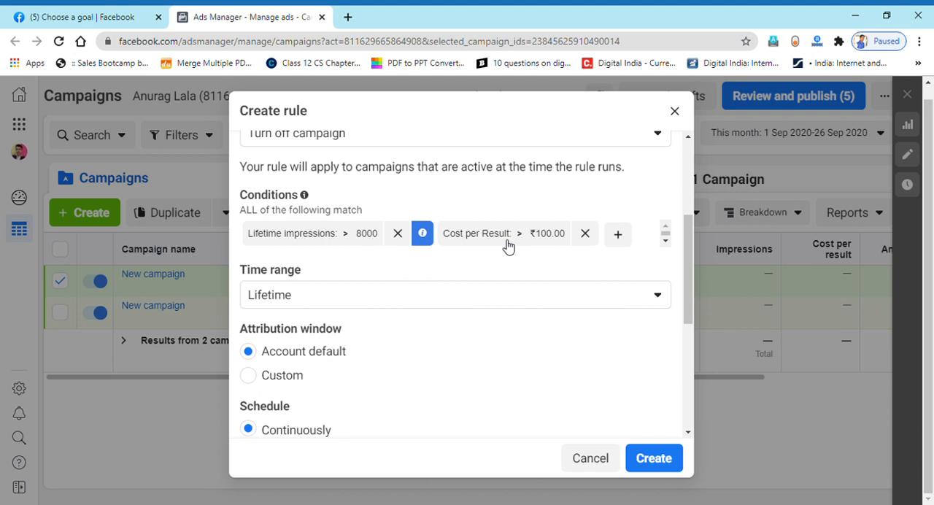
- Examine the available time ranges for the rule and keep Lifetime selected
scroll(419, 208, up, 1)
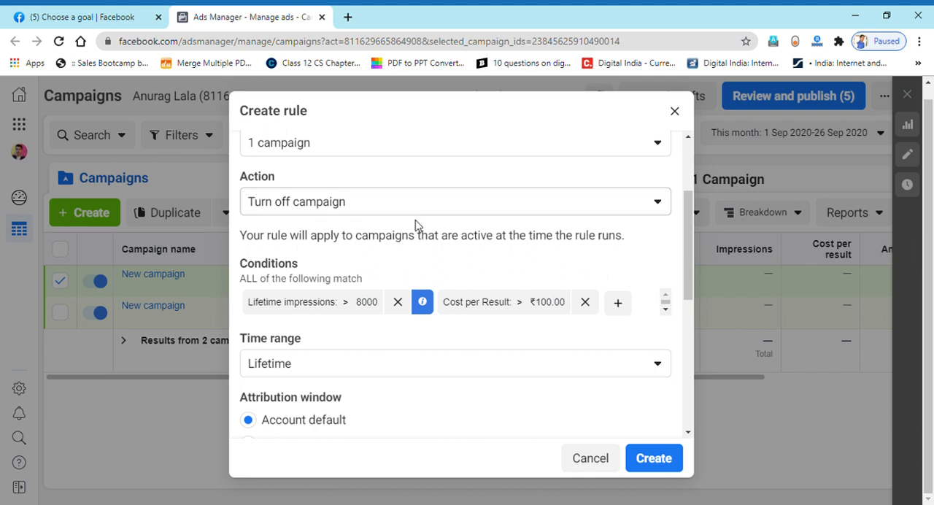
click(299, 363)
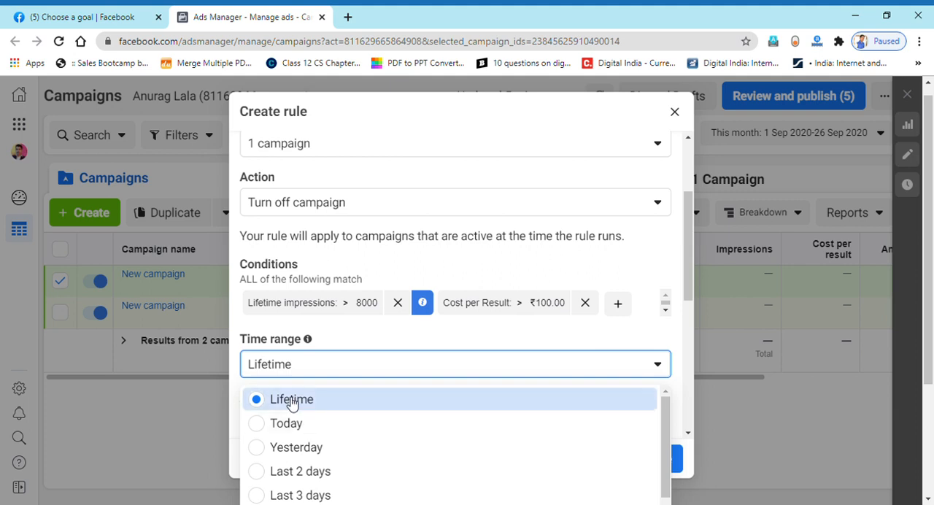
click(332, 341)
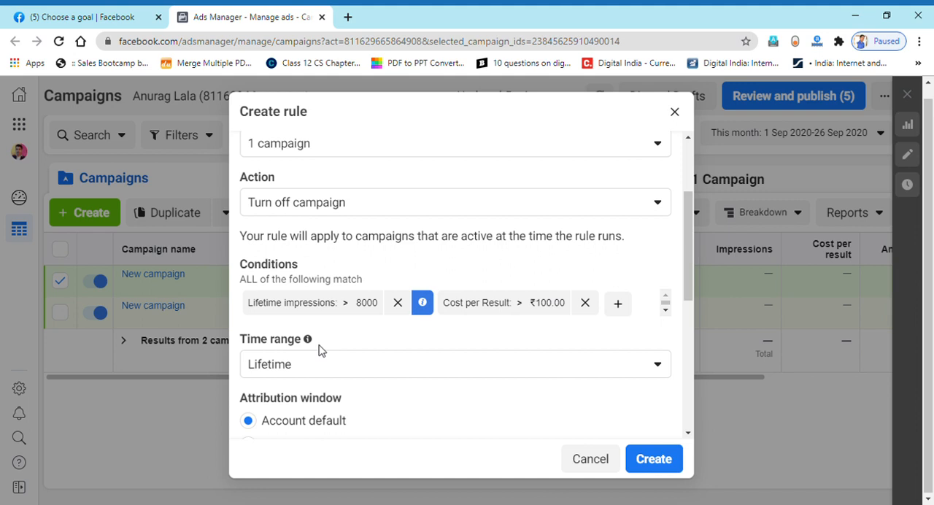
click(343, 366)
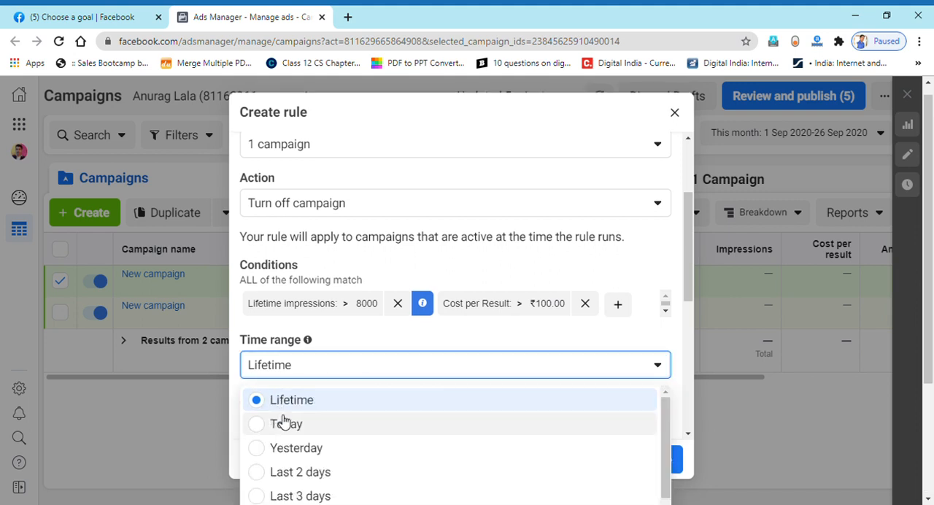
scroll(318, 415, down, 3)
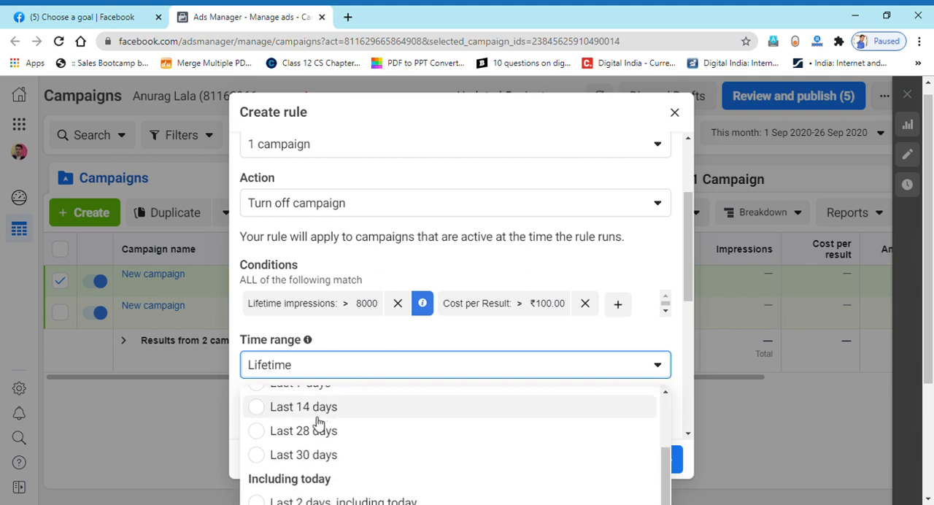
scroll(300, 472, down, 1)
click(768, 376)
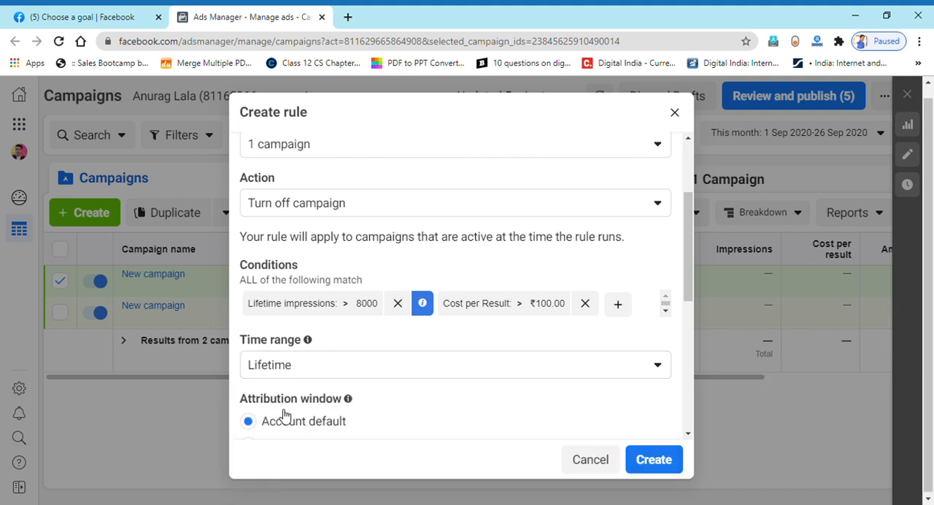
- Try the Custom schedule option for the rule
scroll(312, 407, down, 2)
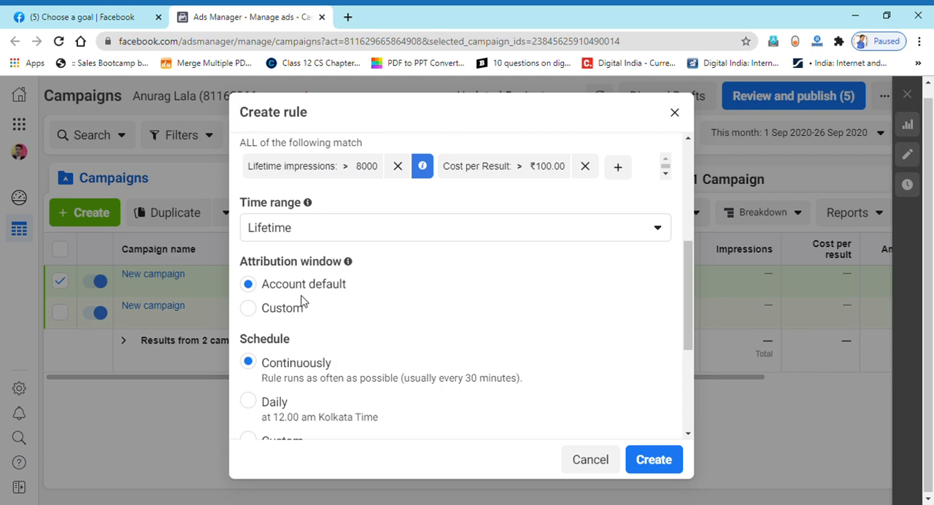
mouse_move(348, 264)
scroll(268, 284, down, 1)
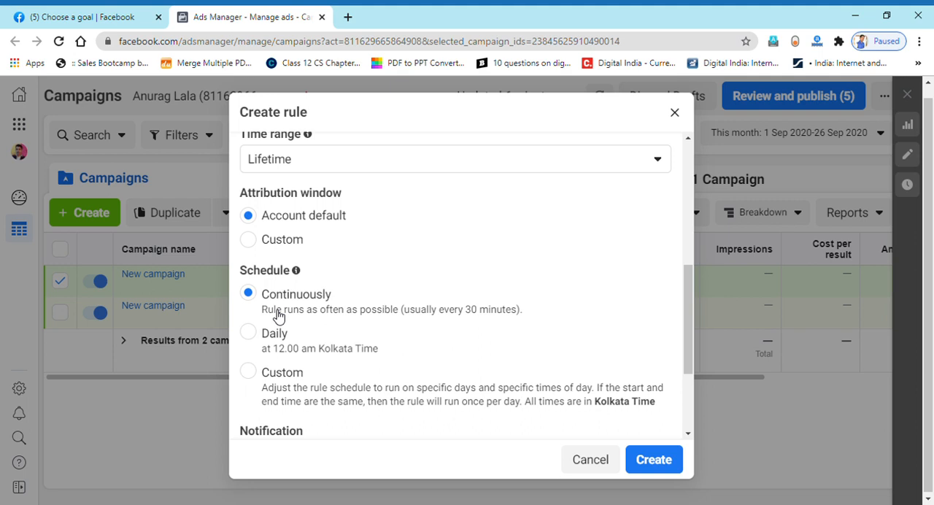
click(261, 377)
scroll(273, 380, down, 2)
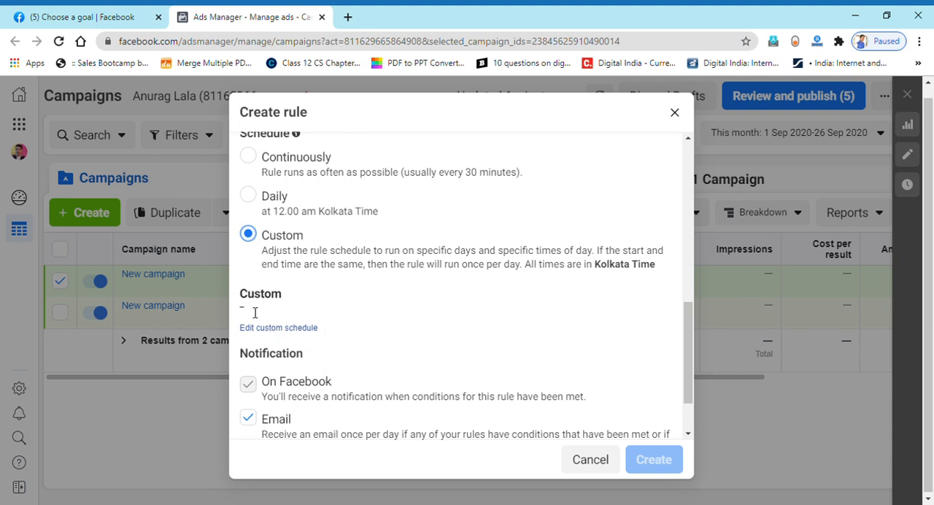
scroll(328, 235, up, 1)
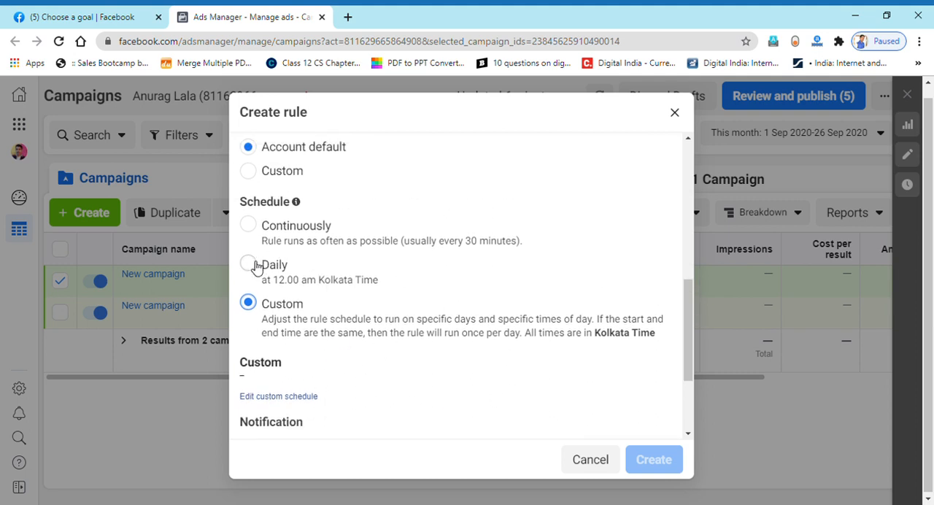
- Set the rule's schedule to Daily and keep its email notification enabled
click(251, 264)
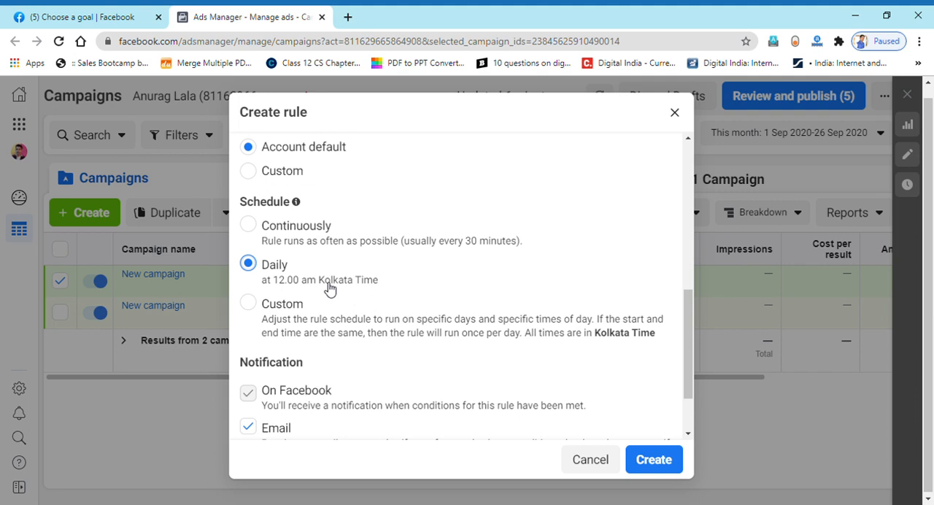
scroll(330, 288, down, 2)
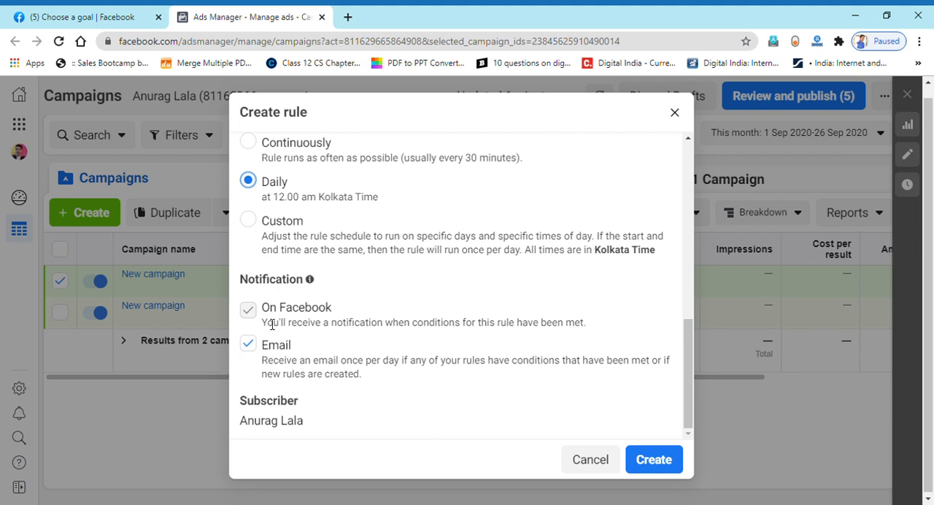
click(249, 344)
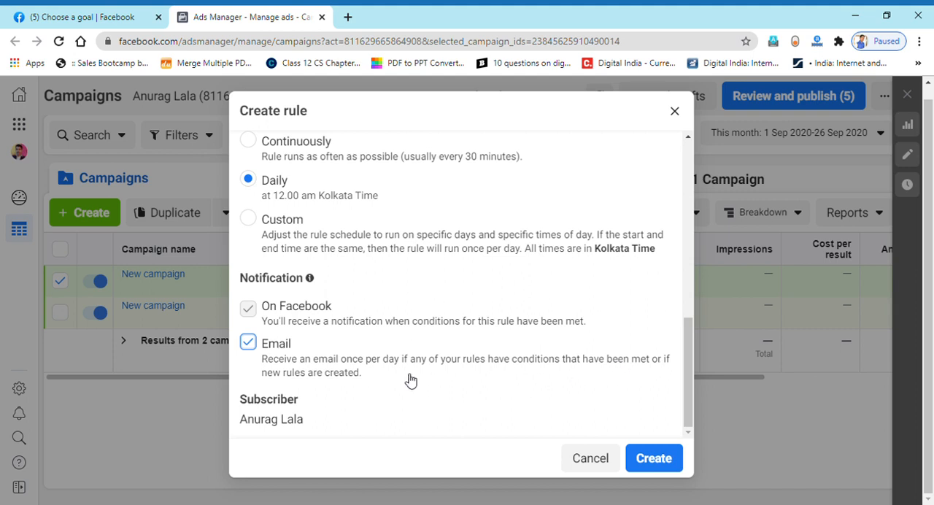
- Review the rule's name, scope, action, conditions, time range, attribution window, schedule and notification settings
scroll(411, 378, up, 2)
scroll(410, 377, up, 4)
drag(266, 150, 348, 155)
click(348, 154)
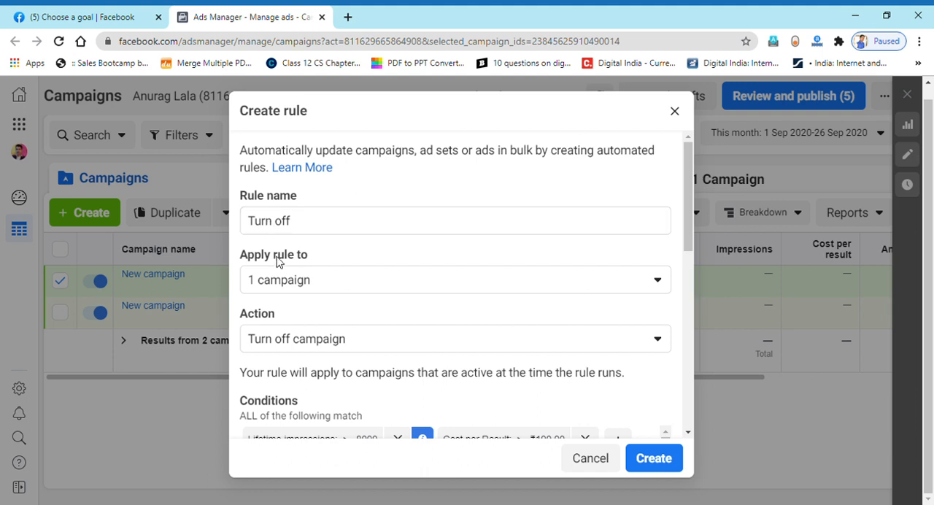
click(297, 286)
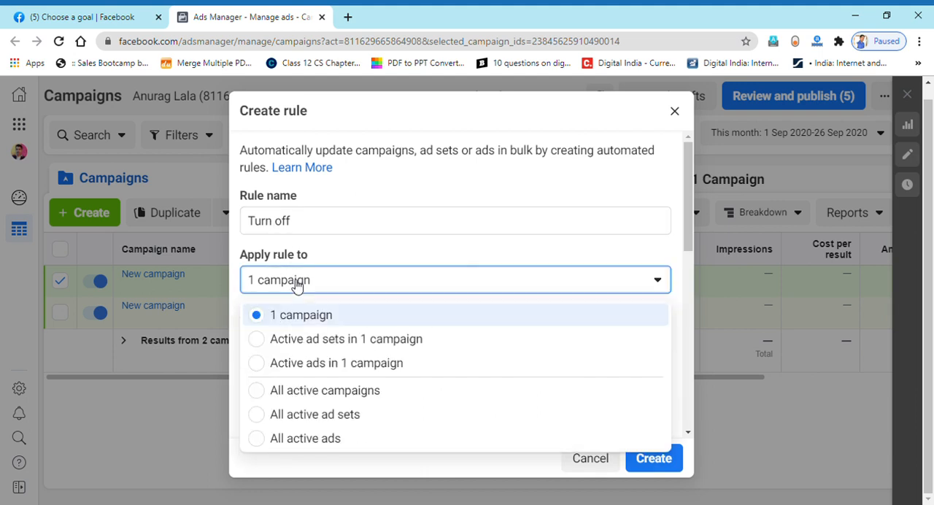
click(368, 248)
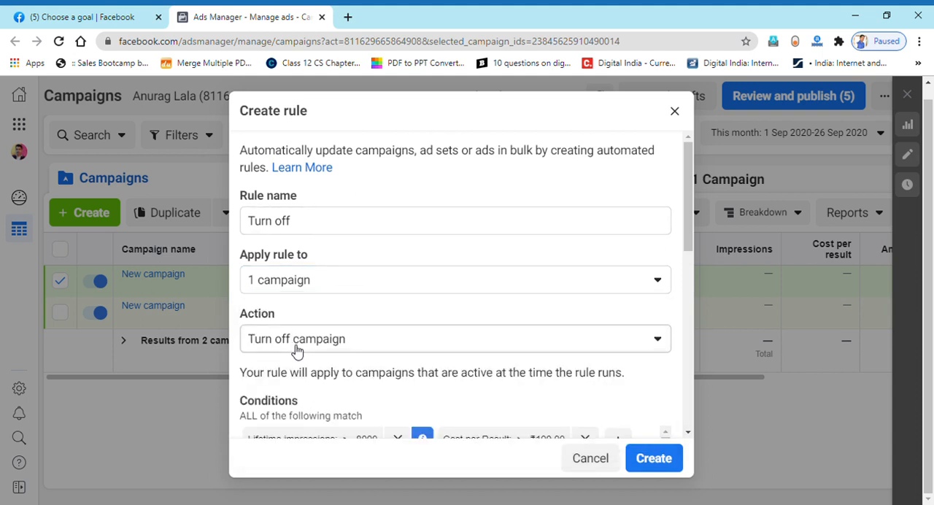
scroll(297, 350, down, 2)
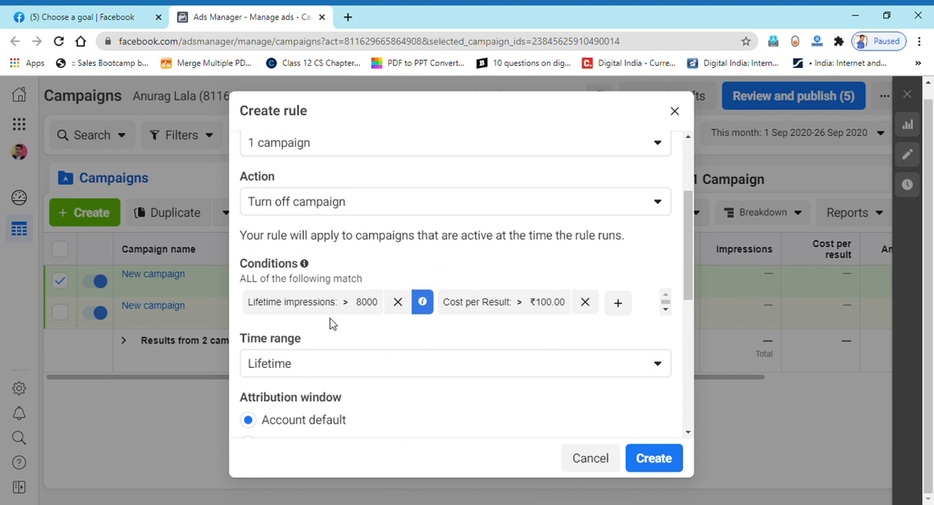
click(300, 365)
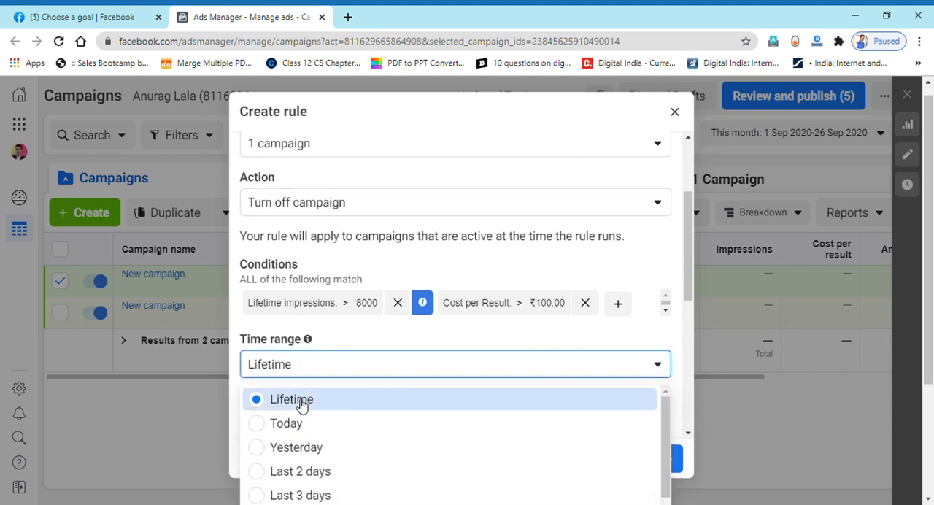
scroll(337, 339, down, 3)
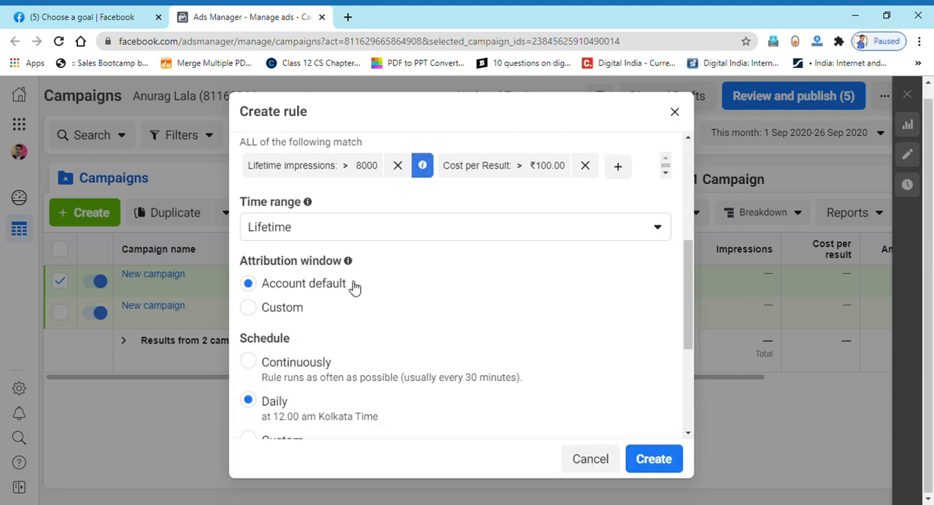
scroll(350, 288, down, 3)
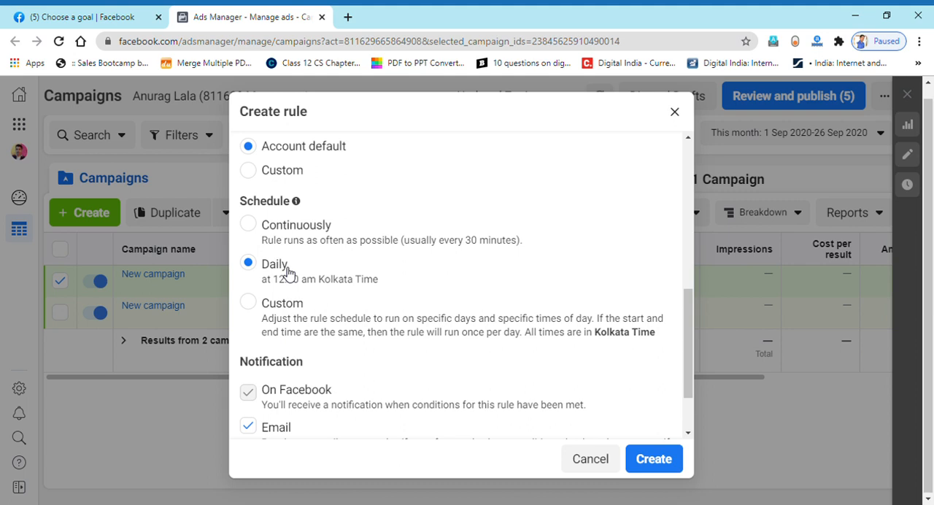
scroll(321, 285, up, 10)
scroll(325, 278, down, 10)
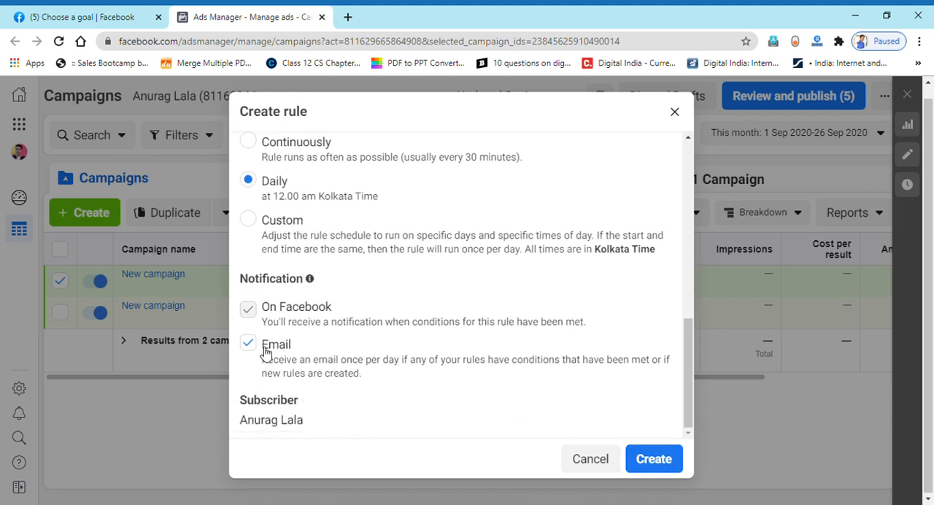
- Create the Turn off rule and close the confirmation
click(675, 457)
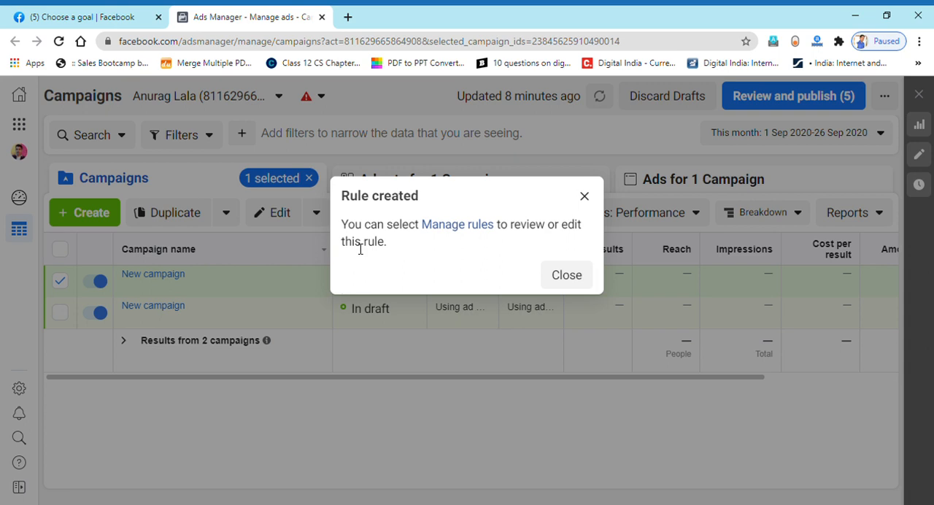
click(566, 275)
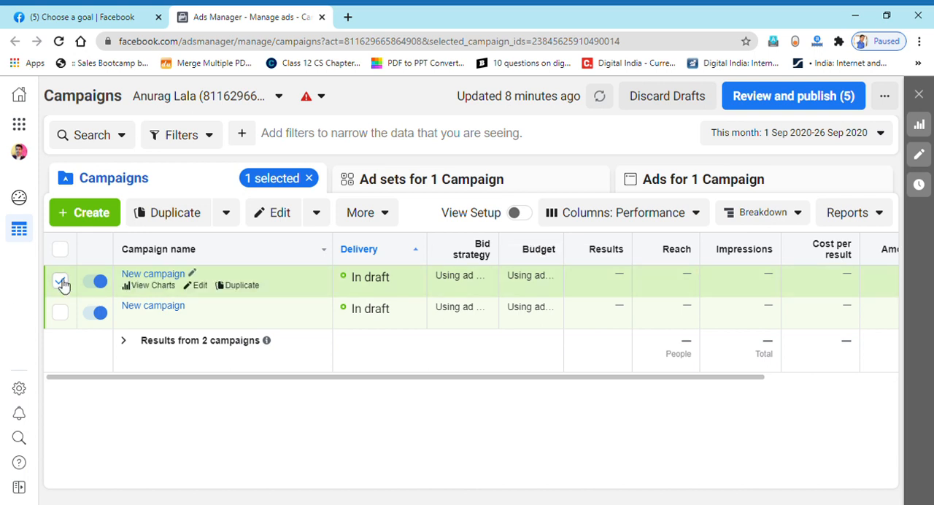
- Apply the existing Turn off rule to the selected first campaign and save the rule
click(357, 213)
scroll(358, 343, down, 1)
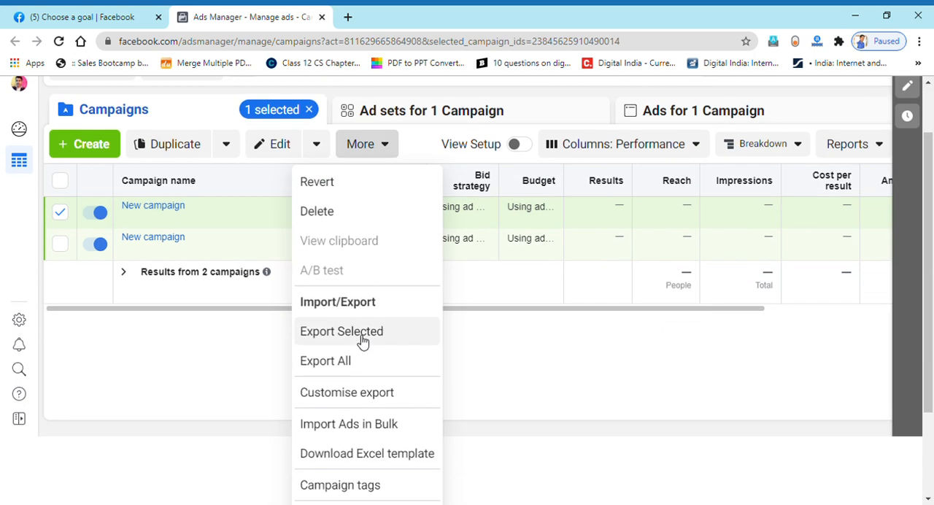
scroll(379, 405, down, 2)
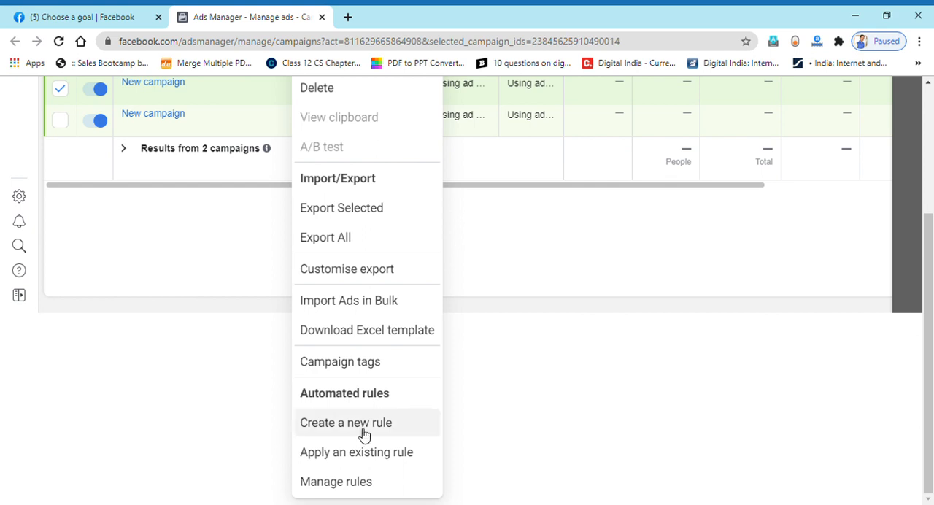
click(365, 452)
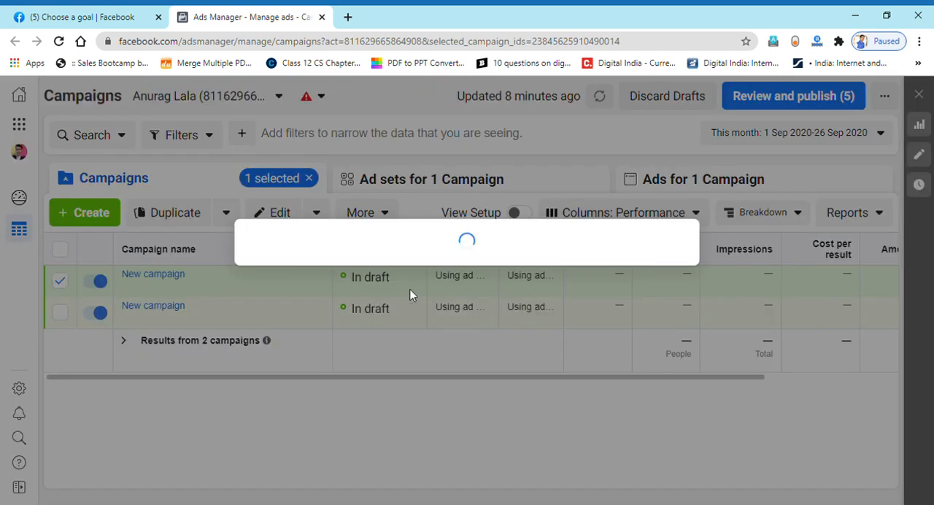
click(254, 284)
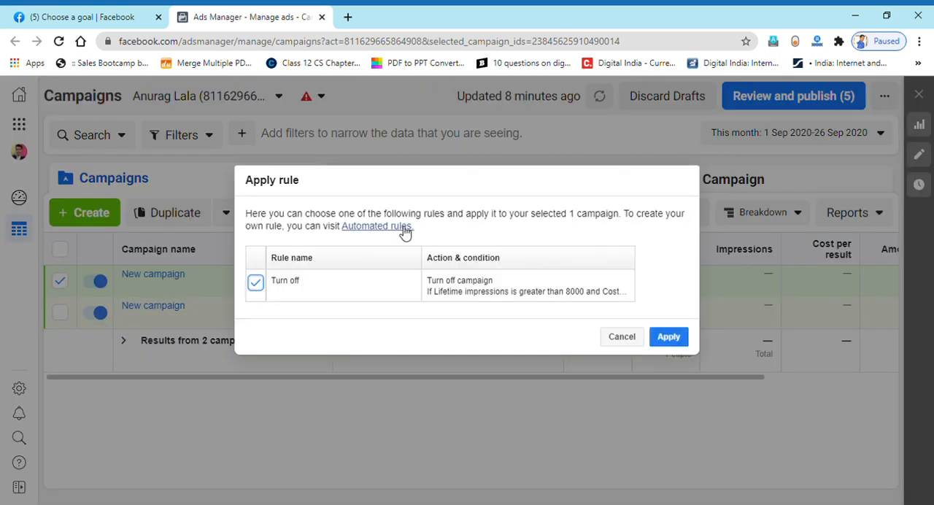
click(670, 338)
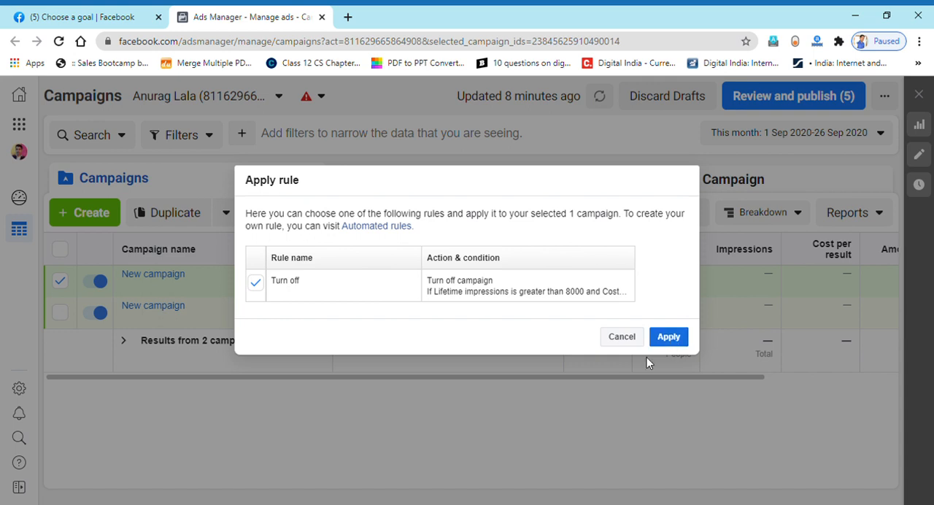
click(654, 473)
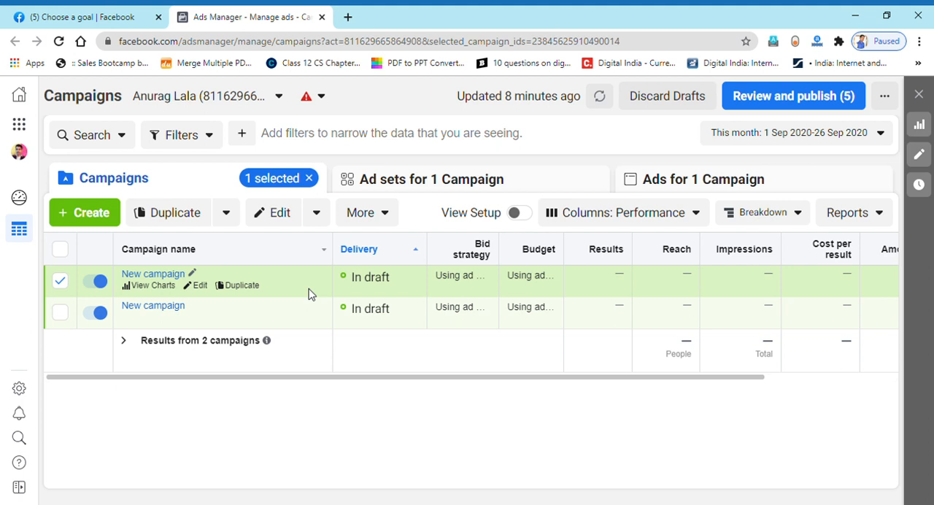
- Select only the second campaign, apply the existing Turn off rule to it and save the rule
click(63, 286)
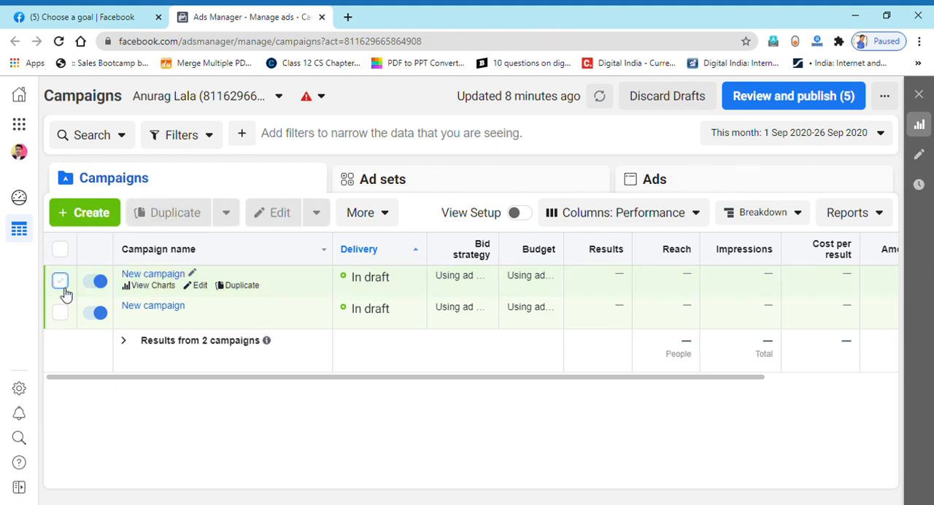
click(60, 313)
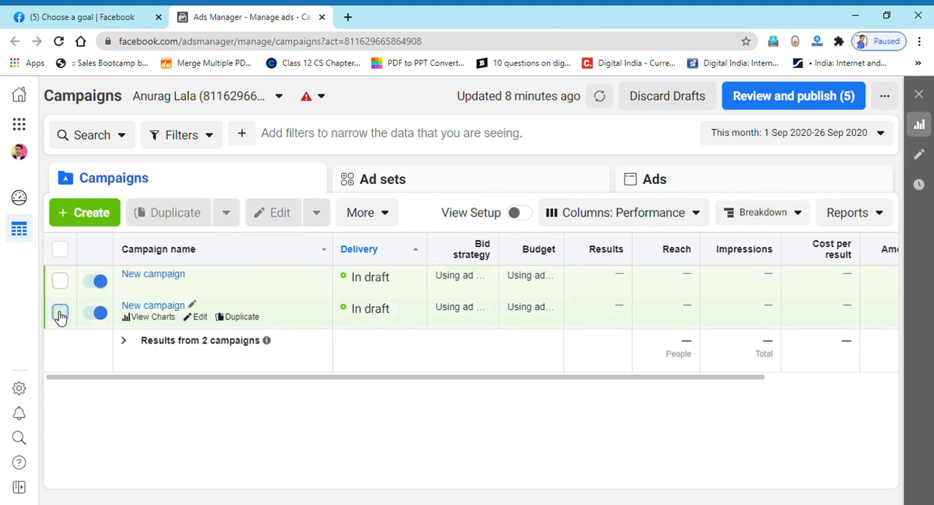
click(384, 212)
scroll(358, 329, down, 3)
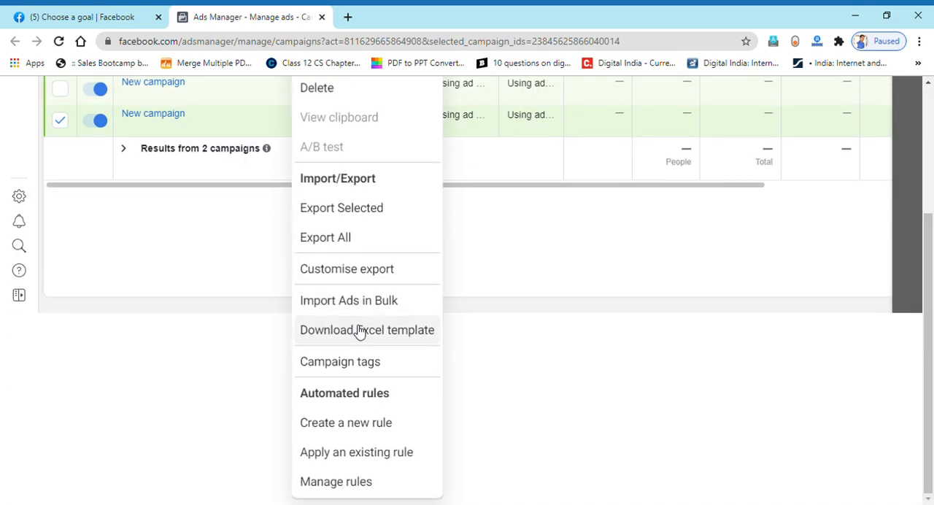
click(360, 453)
click(256, 284)
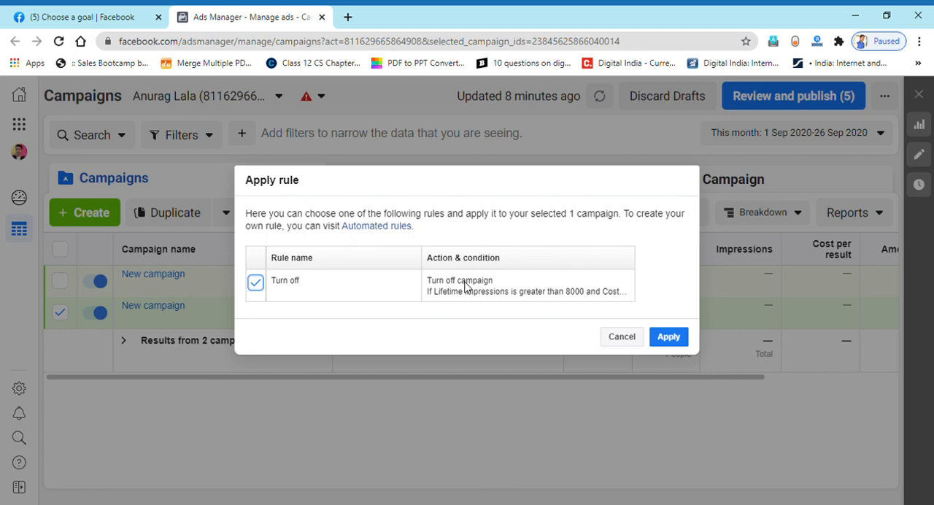
click(677, 345)
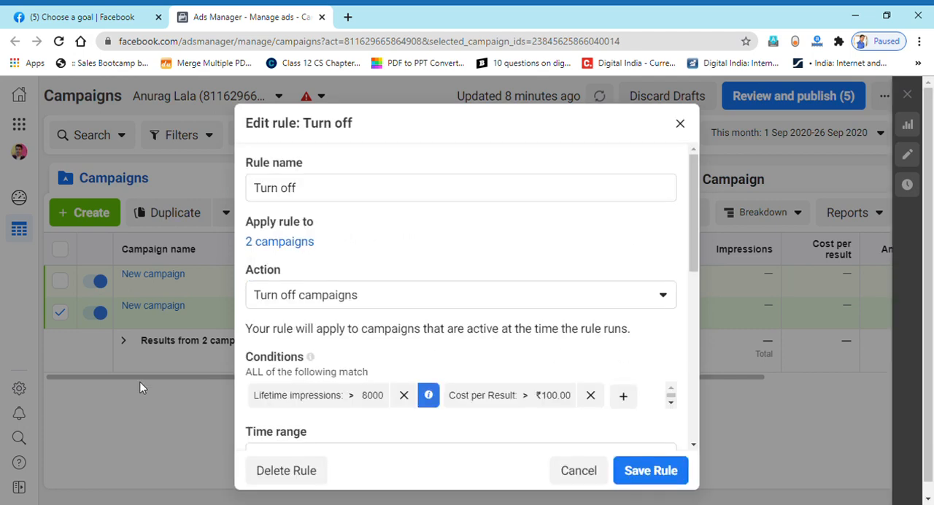
scroll(486, 349, down, 5)
click(672, 478)
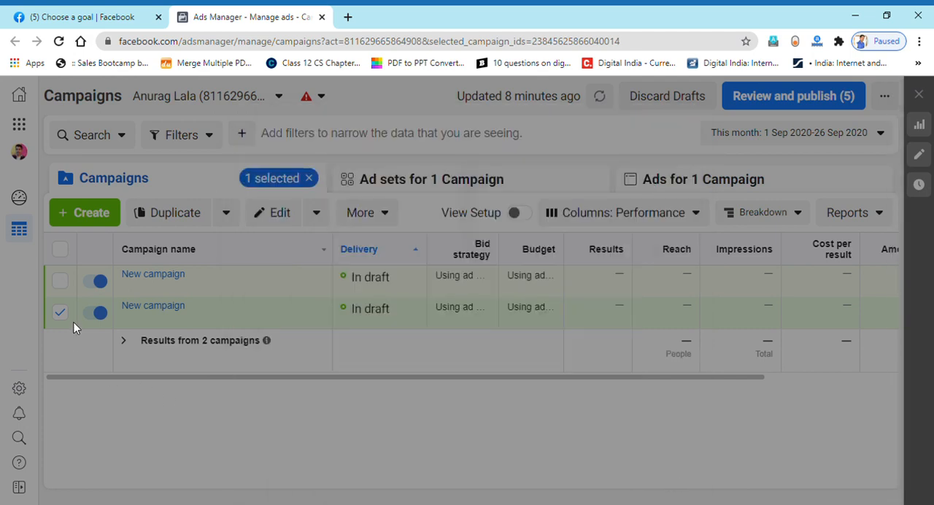